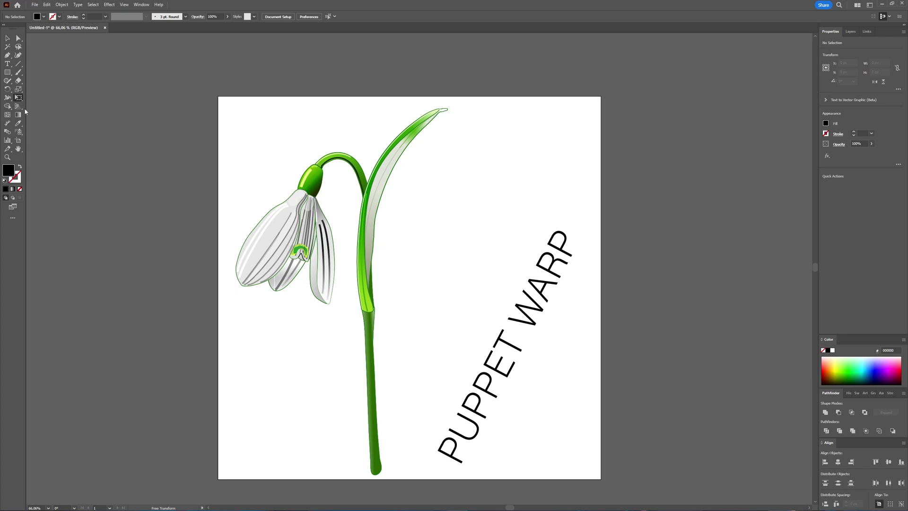
- Choose the Puppet Warp Tool from the Free Transform flyout
{"action": "left_click", "coordinate": [18, 98]}
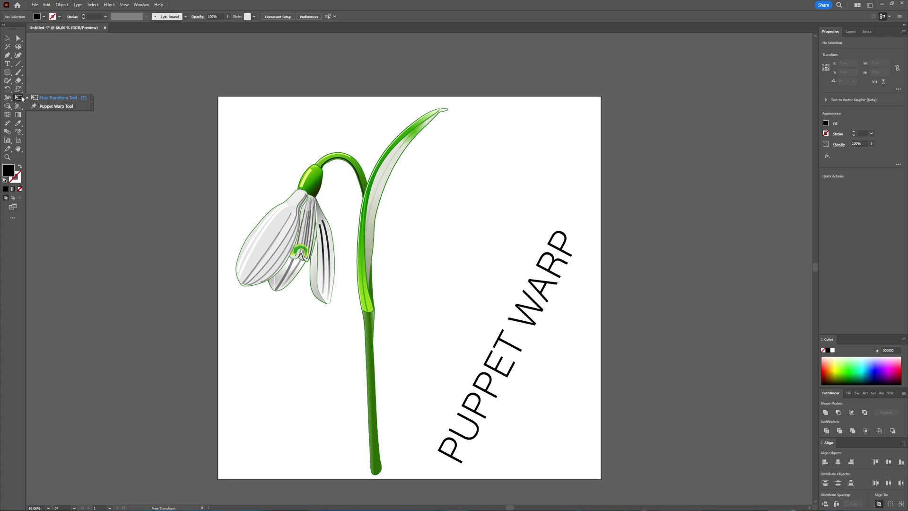
- Open the Layers panel and select the snowdrop flower group
{"action": "left_click", "coordinate": [63, 107]}
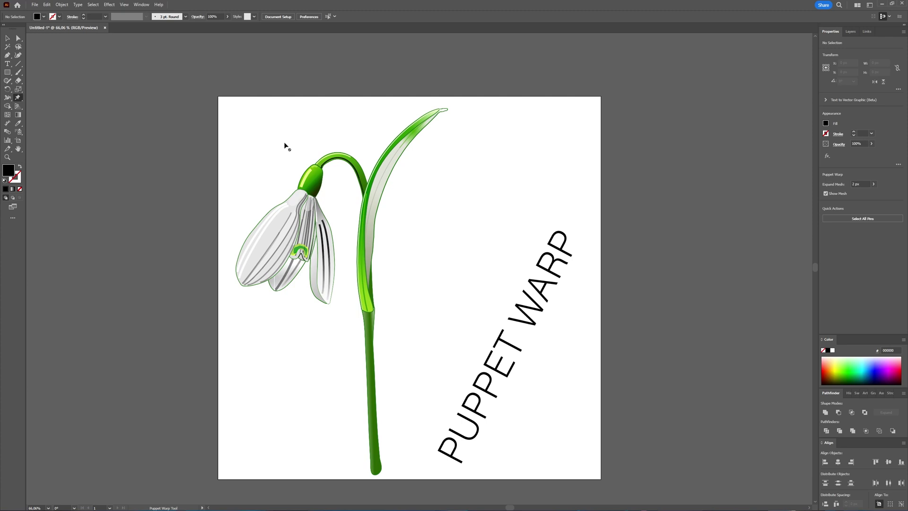
{"action": "key", "text": "v"}
{"action": "key", "text": "F7"}
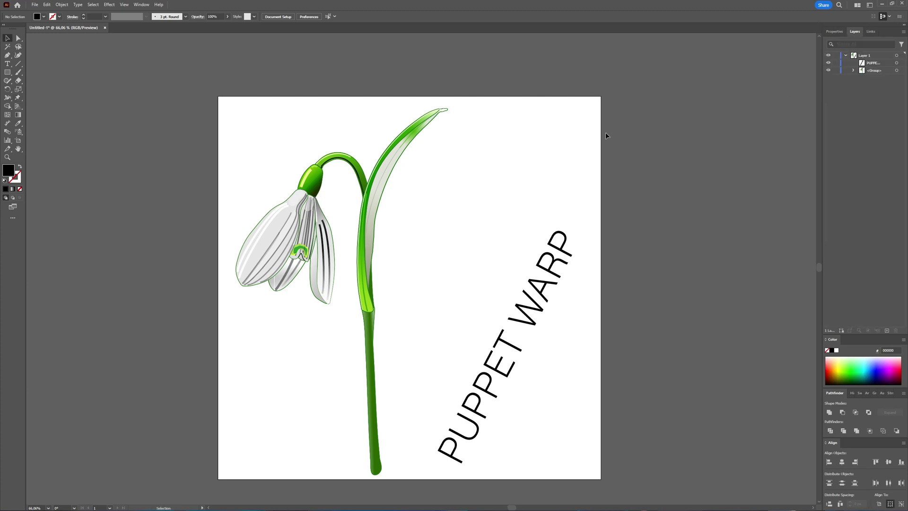
{"action": "left_click", "coordinate": [897, 63]}
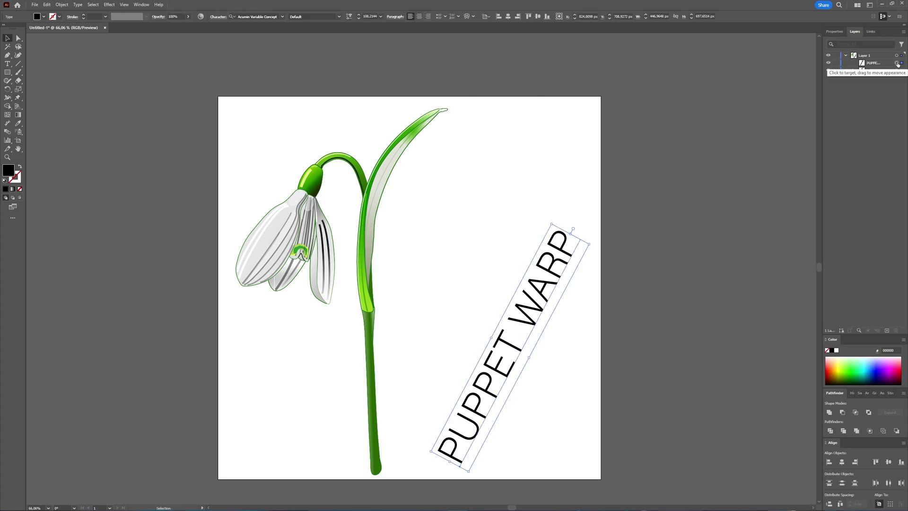
{"action": "left_click", "coordinate": [386, 247]}
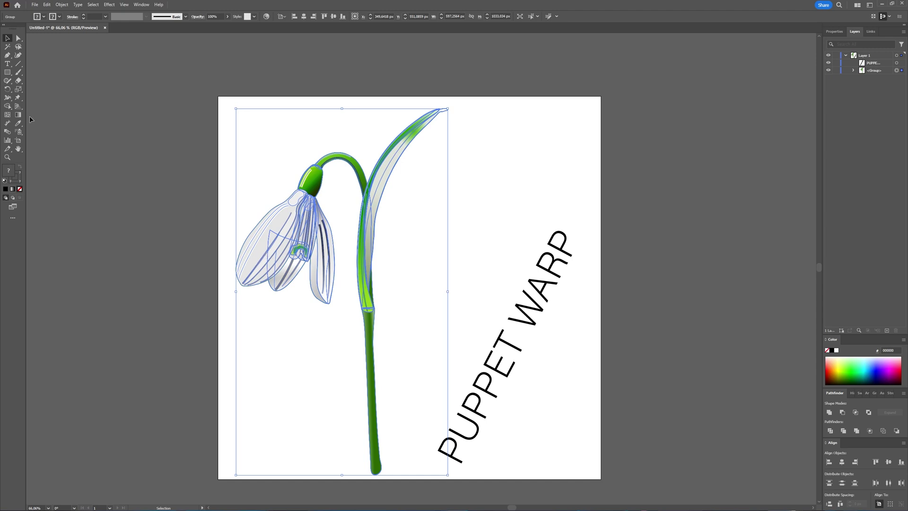
- Apply a Puppet Warp mesh to the snowdrop and add a pin on the left petal
{"action": "left_click", "coordinate": [18, 97]}
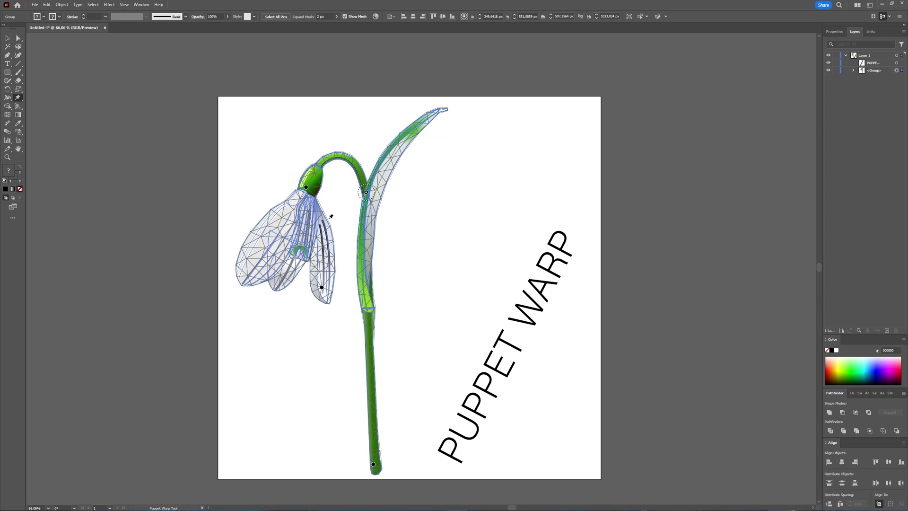
{"action": "left_click", "coordinate": [248, 258]}
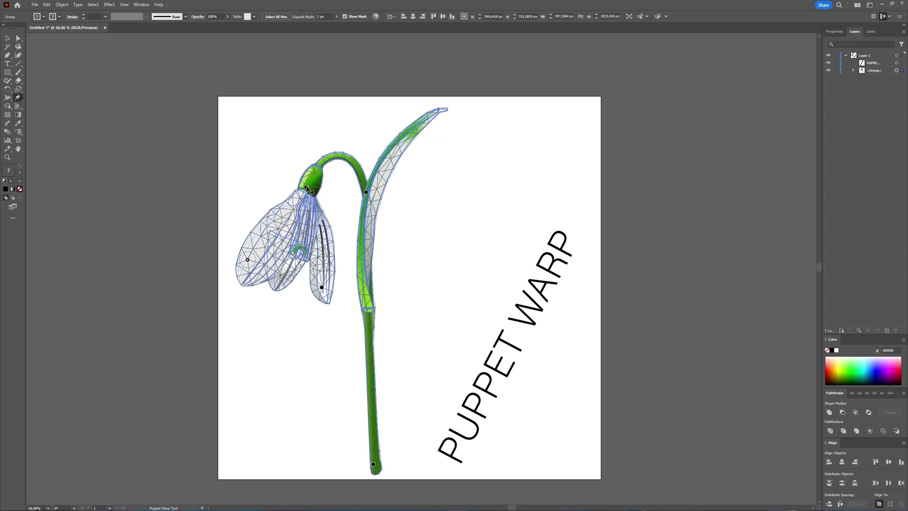
{"action": "left_click", "coordinate": [308, 188]}
- Bend the left and lower petals up-left and raise the flower base pin slightly
{"action": "left_click", "coordinate": [248, 260]}
{"action": "left_click_drag", "start_coordinate": [247, 259], "coordinate": [243, 240]}
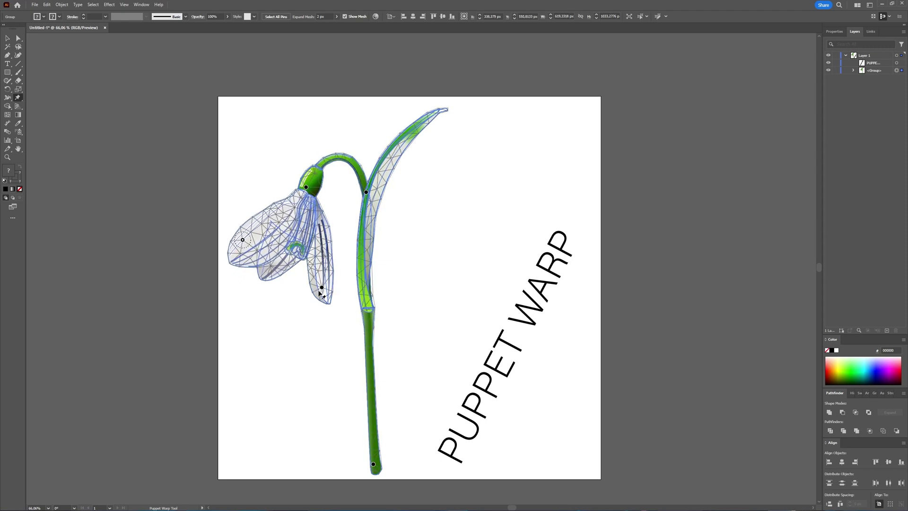
{"action": "left_click_drag", "start_coordinate": [323, 289], "coordinate": [292, 274]}
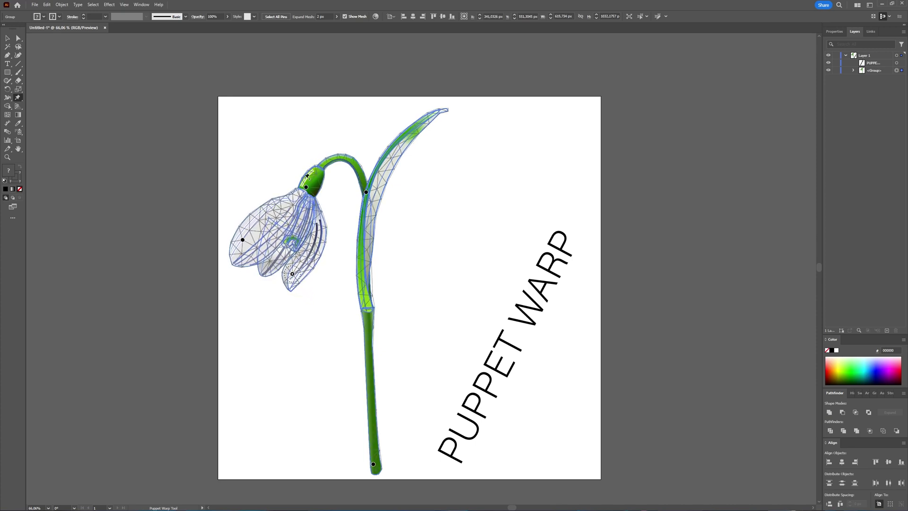
{"action": "left_click_drag", "start_coordinate": [306, 189], "coordinate": [308, 185]}
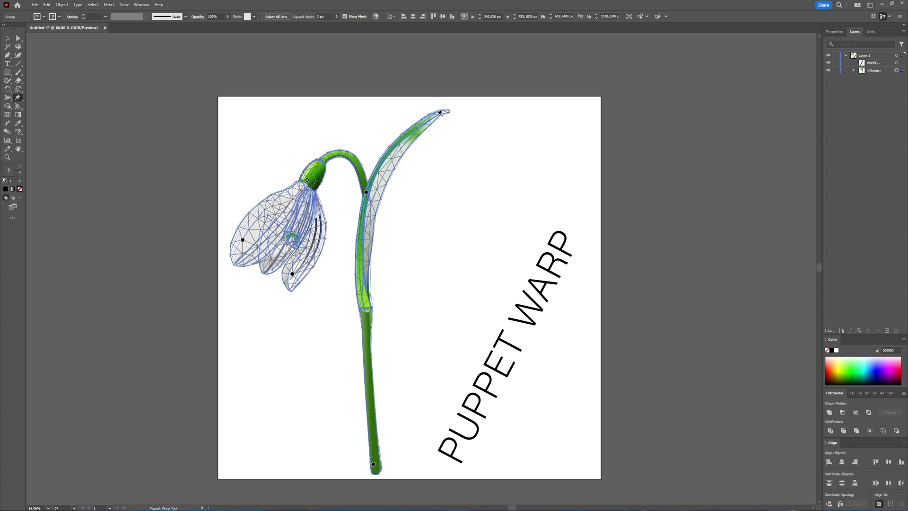
- Pin the leaf tip and drag it so the tip curls upward
{"action": "left_click", "coordinate": [437, 115]}
{"action": "left_click_drag", "start_coordinate": [437, 115], "coordinate": [431, 137]}
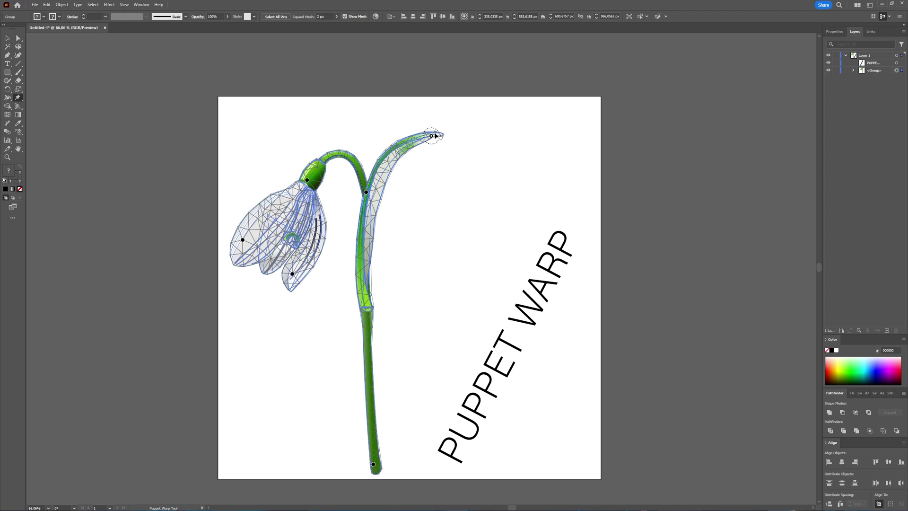
{"action": "left_click_drag", "start_coordinate": [436, 136], "coordinate": [429, 128]}
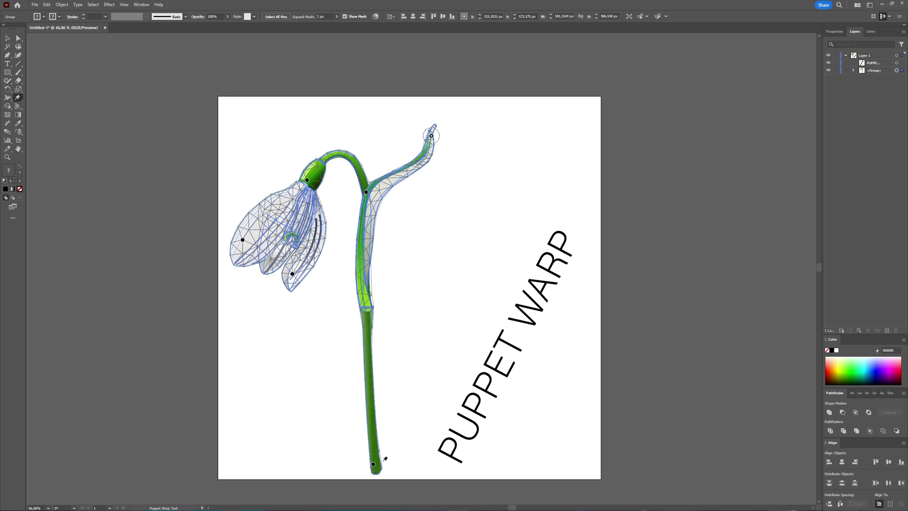
- Pin mid-stem, shift the stem foot left, and lift a new flower-base pin up-left
{"action": "left_click", "coordinate": [367, 311]}
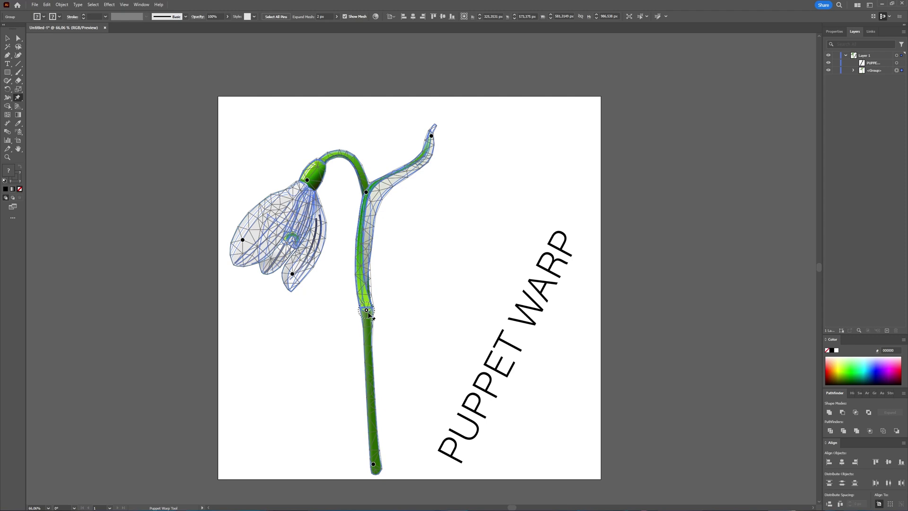
{"action": "left_click", "coordinate": [374, 465]}
{"action": "left_click_drag", "start_coordinate": [374, 468], "coordinate": [355, 468]}
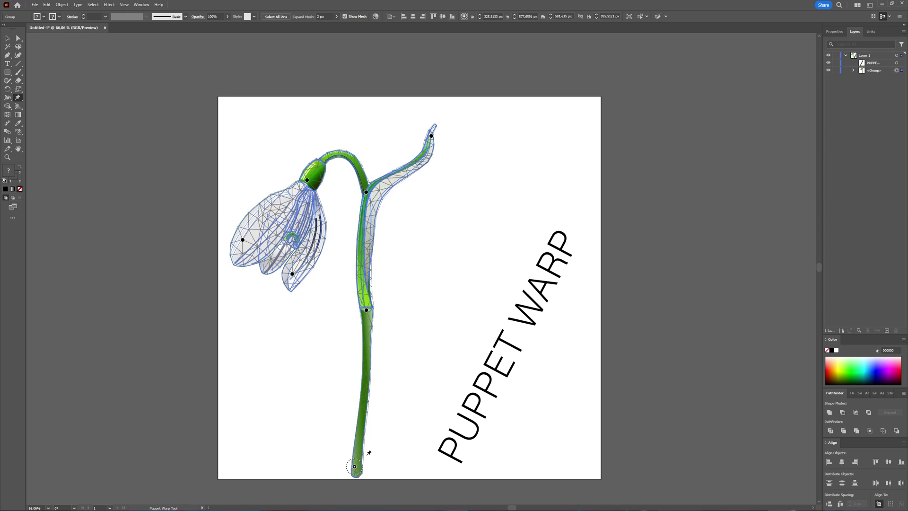
{"action": "left_click", "coordinate": [315, 186]}
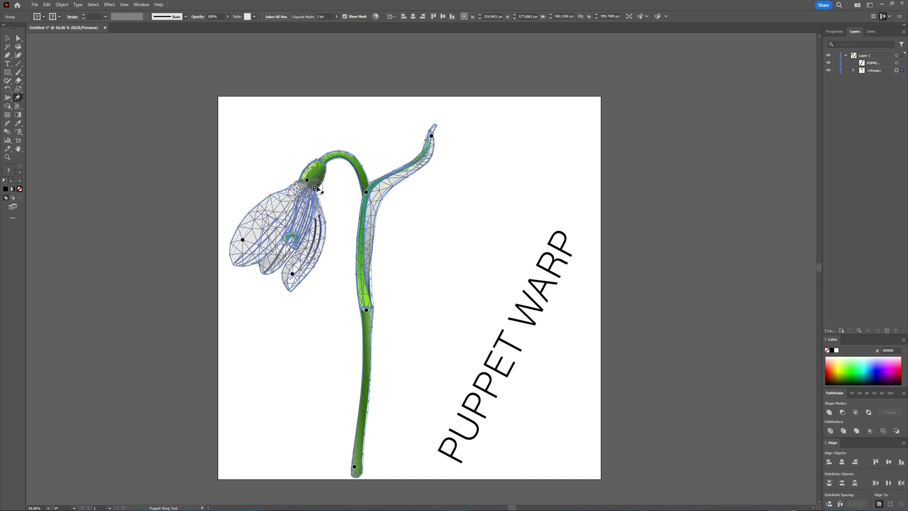
{"action": "left_click_drag", "start_coordinate": [315, 187], "coordinate": [311, 179]}
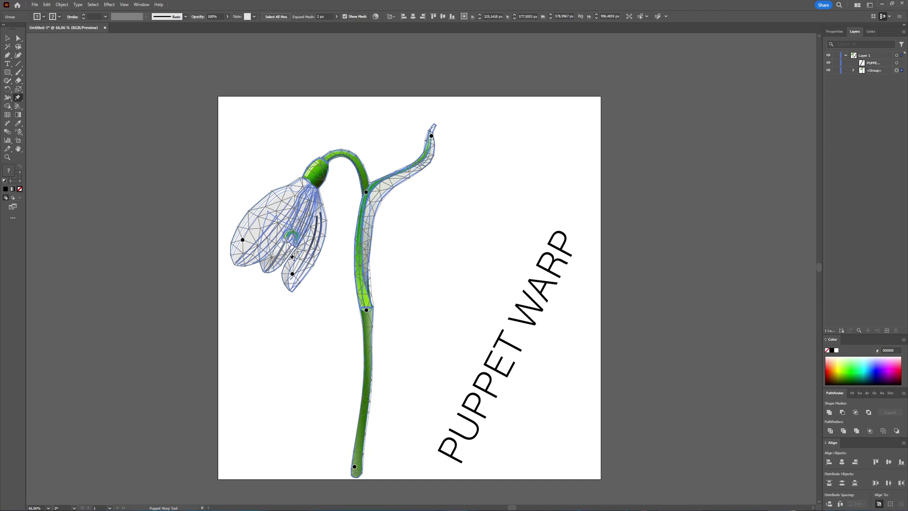
- Pin the left petal, pull it down-left, and add a pin on the green cap
{"action": "left_click", "coordinate": [272, 257]}
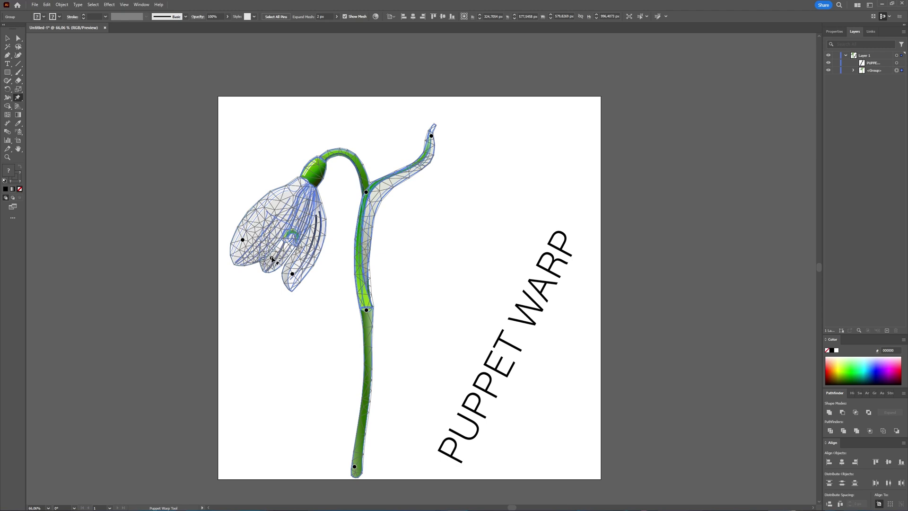
{"action": "left_click_drag", "start_coordinate": [272, 257], "coordinate": [266, 268]}
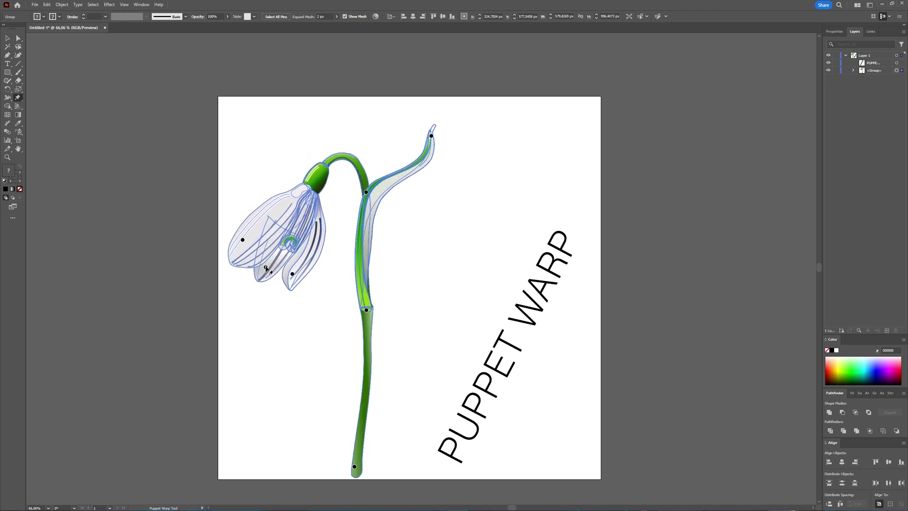
{"action": "left_click", "coordinate": [326, 165]}
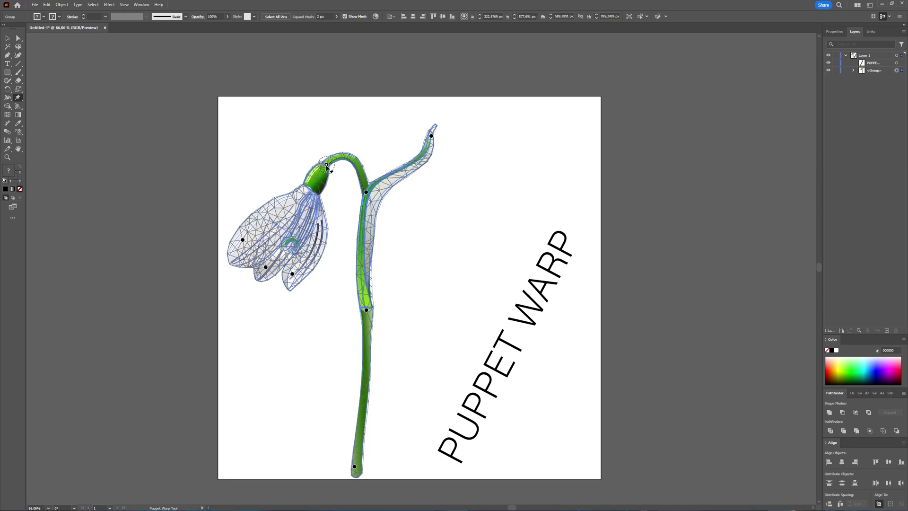
- Rotate the flower head slightly around its cap and commit the warp with the Selection tool
{"action": "left_click_drag", "start_coordinate": [327, 165], "coordinate": [315, 135]}
{"action": "key", "text": "ctrl+z"}
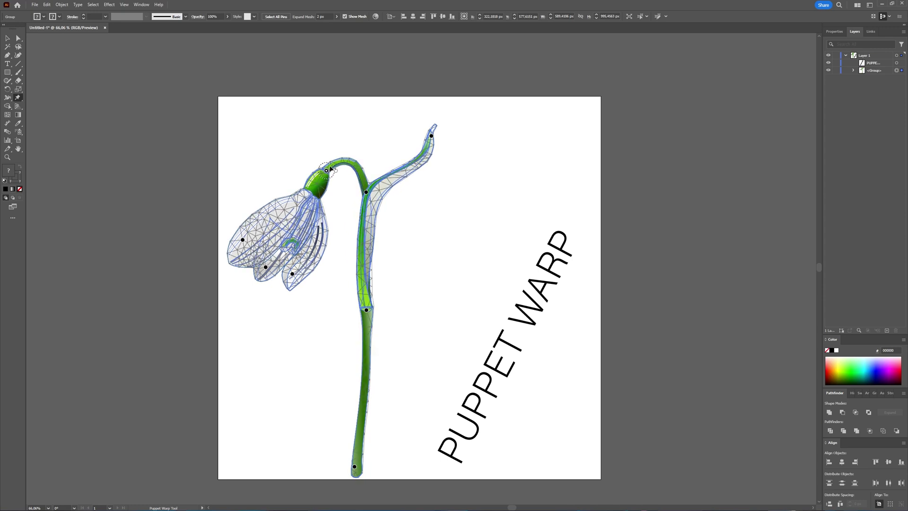
{"action": "left_click_drag", "start_coordinate": [330, 169], "coordinate": [334, 170]}
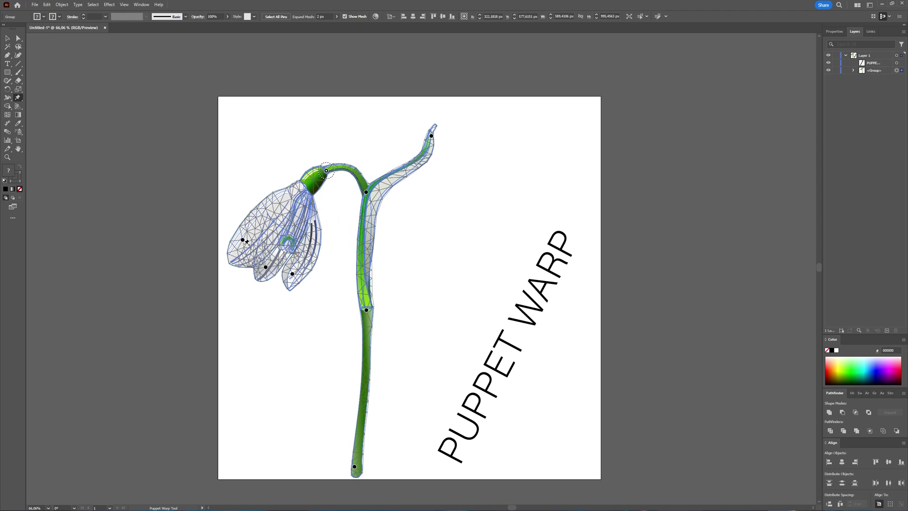
{"action": "left_click", "coordinate": [243, 240]}
{"action": "left_click_drag", "start_coordinate": [252, 233], "coordinate": [251, 240]}
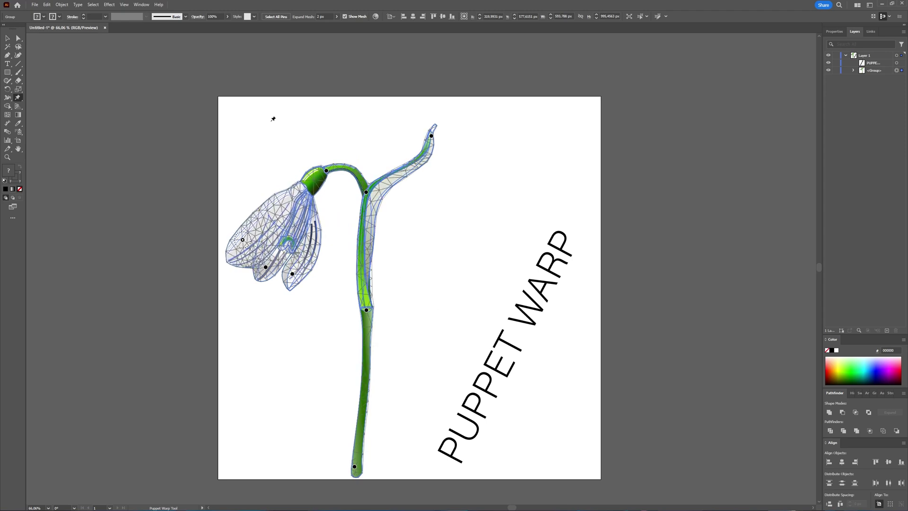
{"action": "left_click", "coordinate": [8, 38]}
- Apply Puppet Warp to the rotated PUPPET WARP text and delete the pin on the top P
{"action": "left_click", "coordinate": [523, 324]}
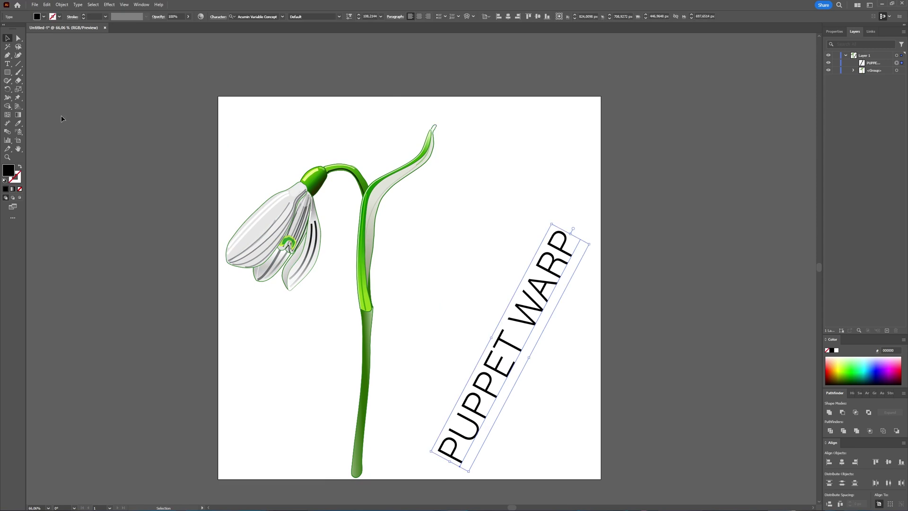
{"action": "left_click", "coordinate": [18, 97]}
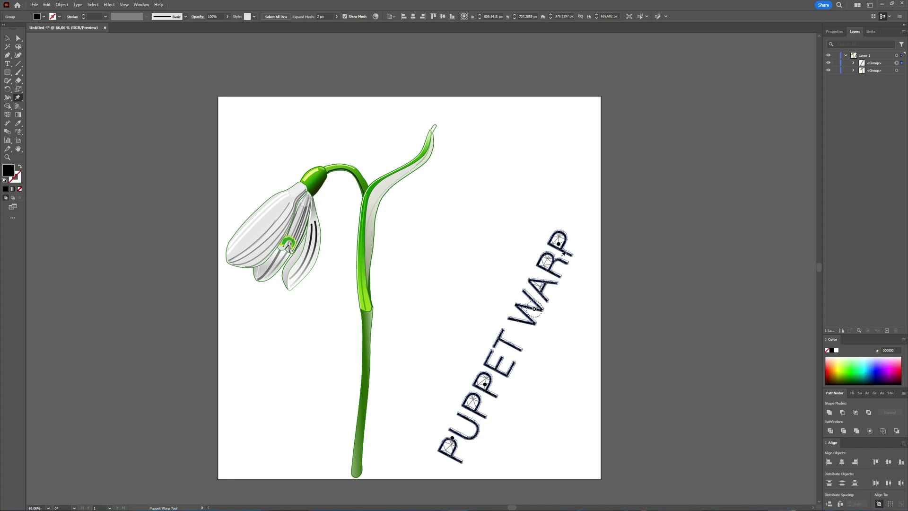
{"action": "left_click", "coordinate": [559, 244]}
{"action": "key", "text": "Delete"}
- Add two pins on the W, try bending it, then undo the bends
{"action": "left_click", "coordinate": [527, 291]}
{"action": "left_click", "coordinate": [512, 317]}
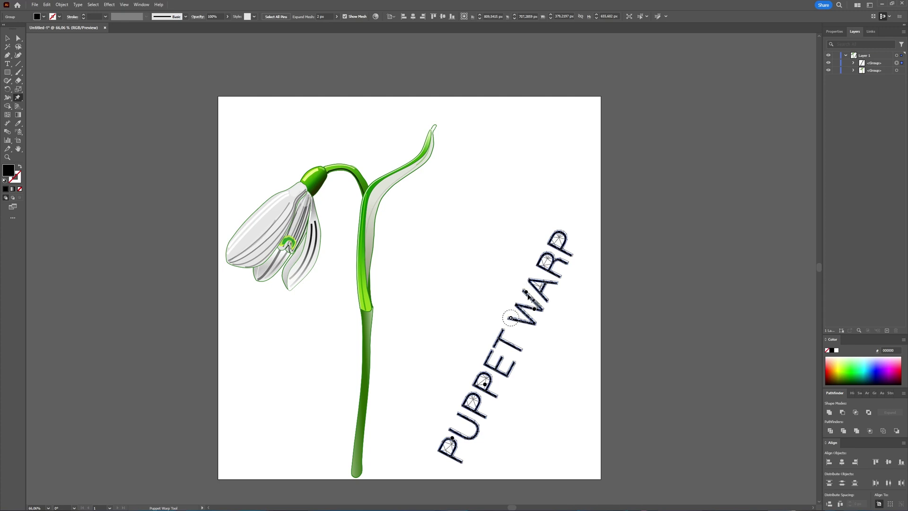
{"action": "left_click_drag", "start_coordinate": [527, 291], "coordinate": [521, 272]}
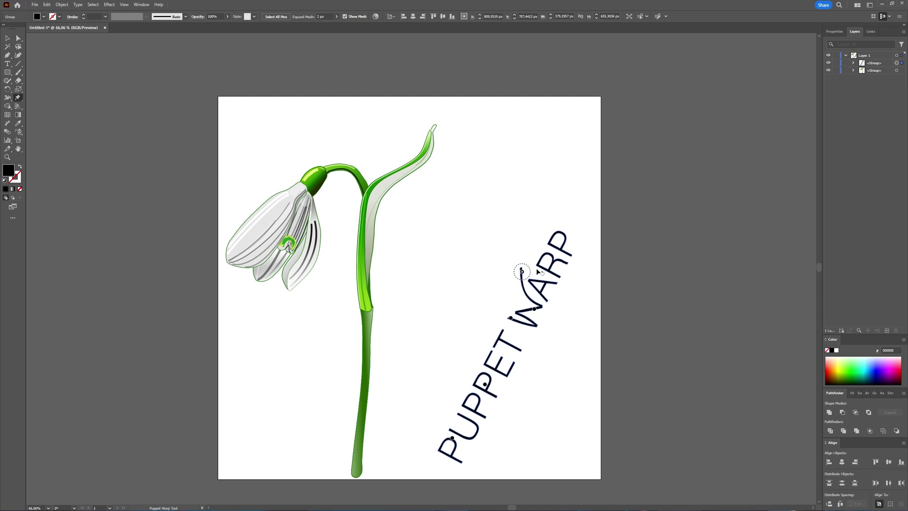
{"action": "left_click", "coordinate": [512, 318]}
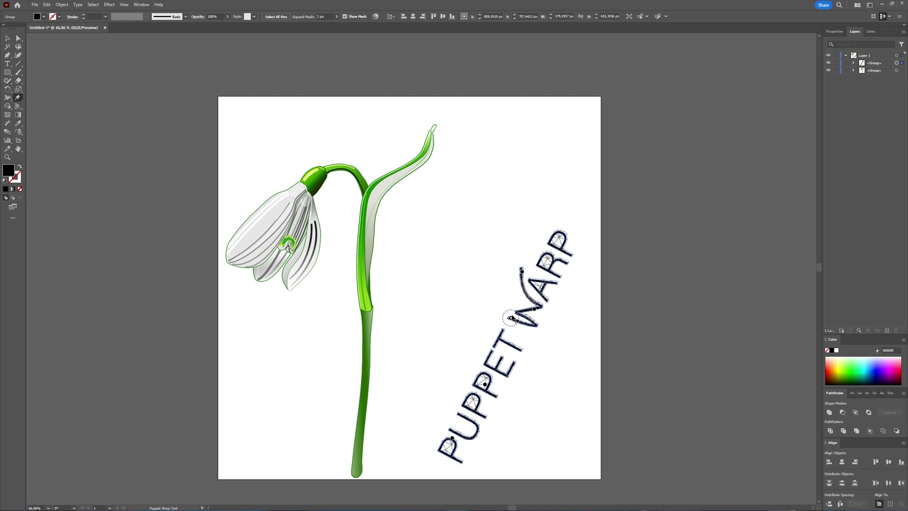
{"action": "left_click_drag", "start_coordinate": [515, 315], "coordinate": [575, 317]}
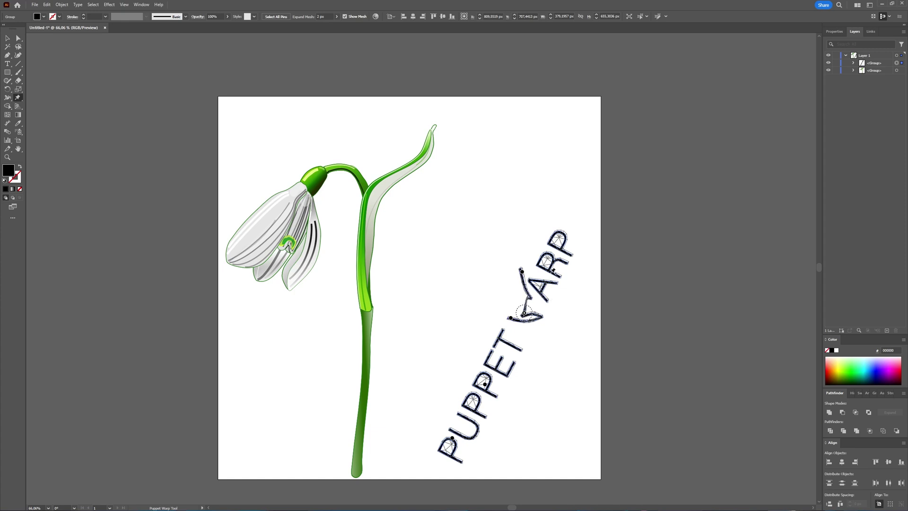
{"action": "key", "text": "ctrl+z"}
{"action": "key", "text": "ctrl+z"}
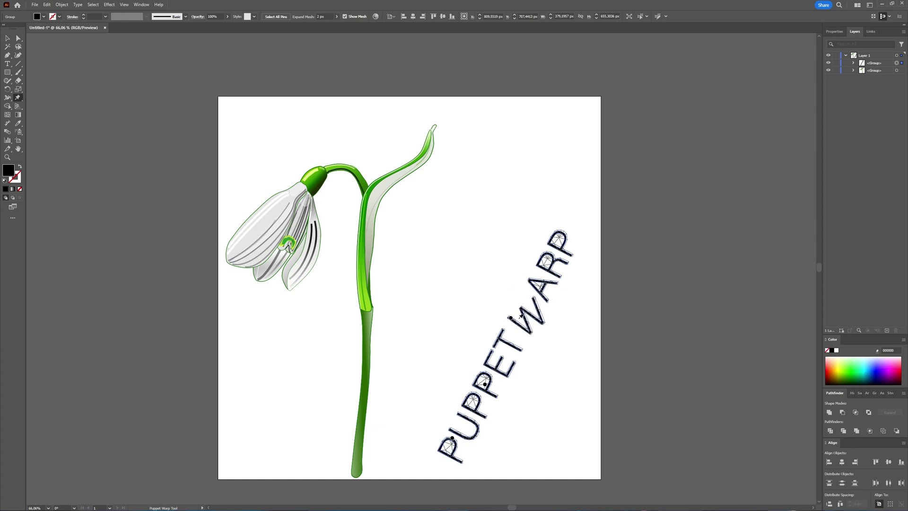
- Reshape the W, rotate the E counter-clockwise, and pull the T downward
{"action": "left_click_drag", "start_coordinate": [511, 318], "coordinate": [516, 315]}
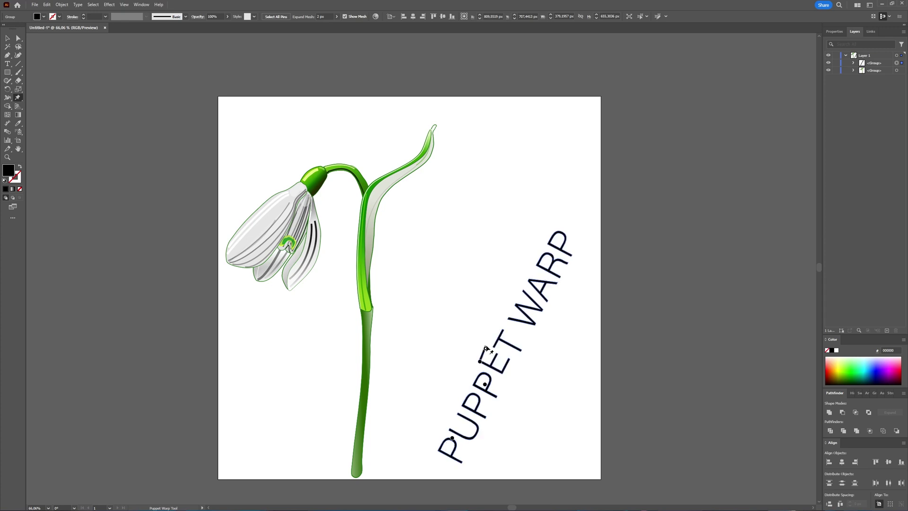
{"action": "left_click_drag", "start_coordinate": [479, 339], "coordinate": [457, 365]}
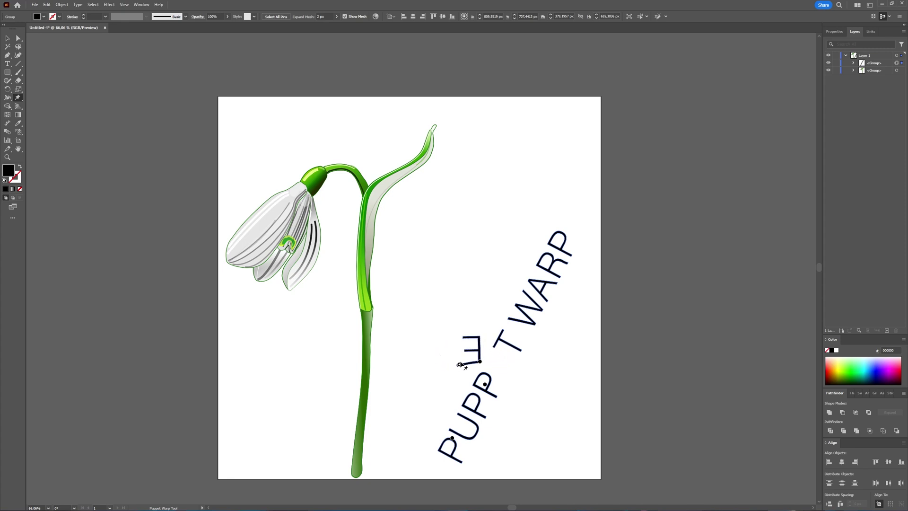
{"action": "left_click_drag", "start_coordinate": [524, 349], "coordinate": [523, 359]}
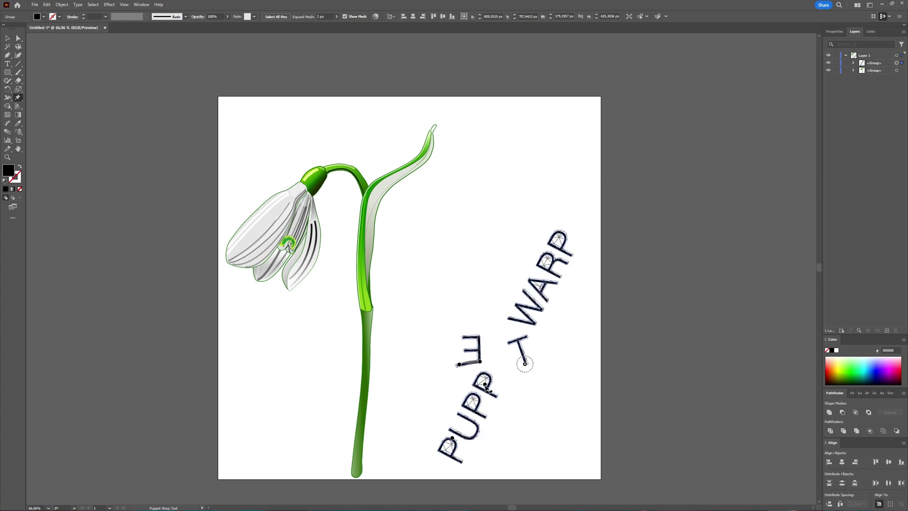
{"action": "left_click_drag", "start_coordinate": [484, 384], "coordinate": [494, 381]}
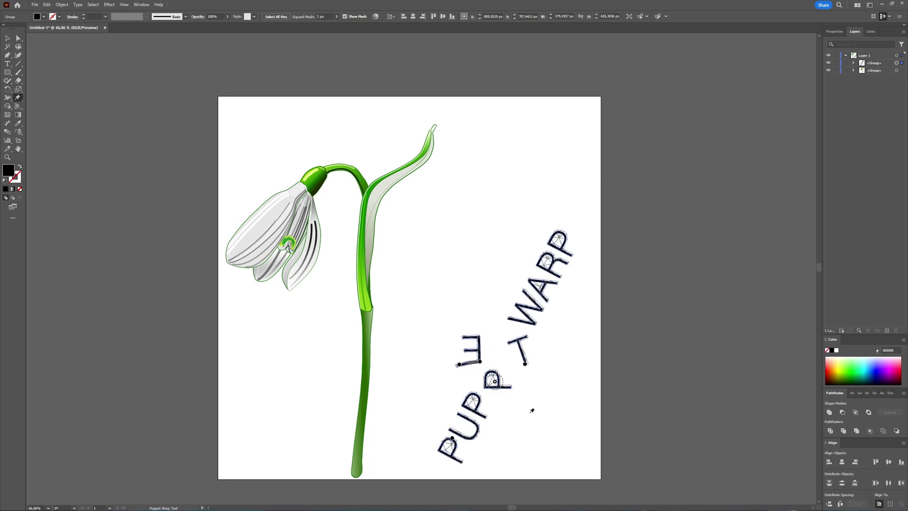
- Add two pins on the P and drag the upper one to bend the U into a hook
{"action": "left_click", "coordinate": [457, 415]}
{"action": "left_click", "coordinate": [451, 429]}
{"action": "left_click", "coordinate": [458, 415]}
{"action": "left_click_drag", "start_coordinate": [457, 414], "coordinate": [424, 425]}
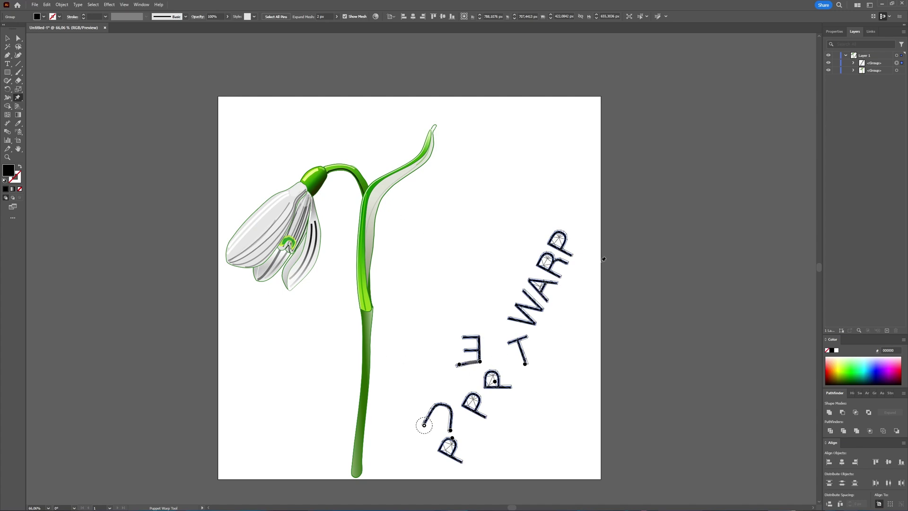
- Commit the lettering warp with V and deselect the text
{"action": "key", "text": "v"}
{"action": "left_click", "coordinate": [642, 310]}
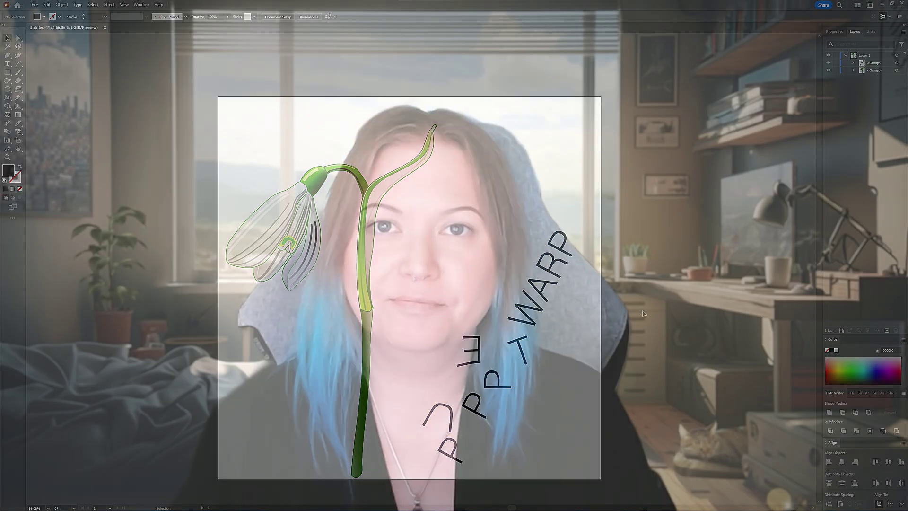